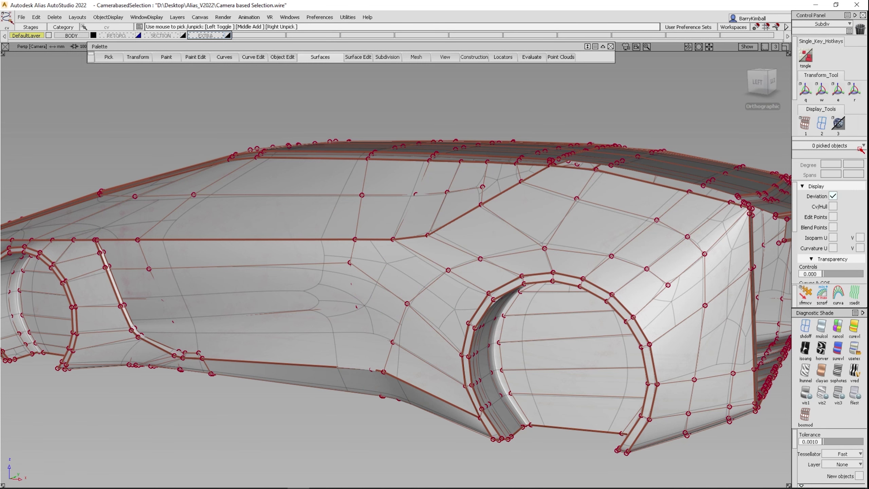
- Restore the saved SECTION bookmark view
key(shift+alt)
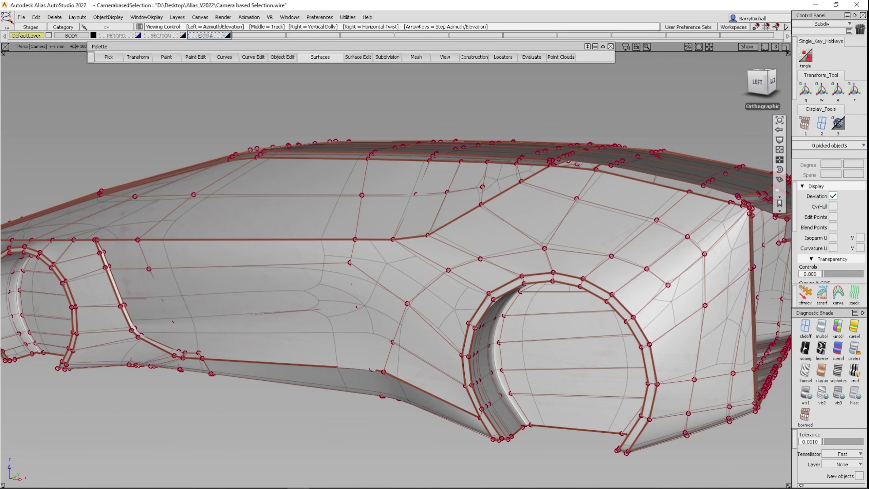
click(779, 205)
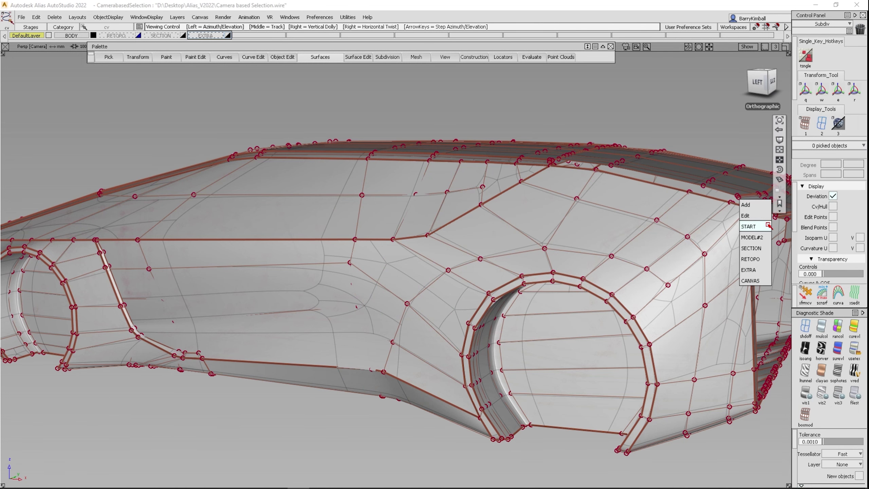
click(765, 246)
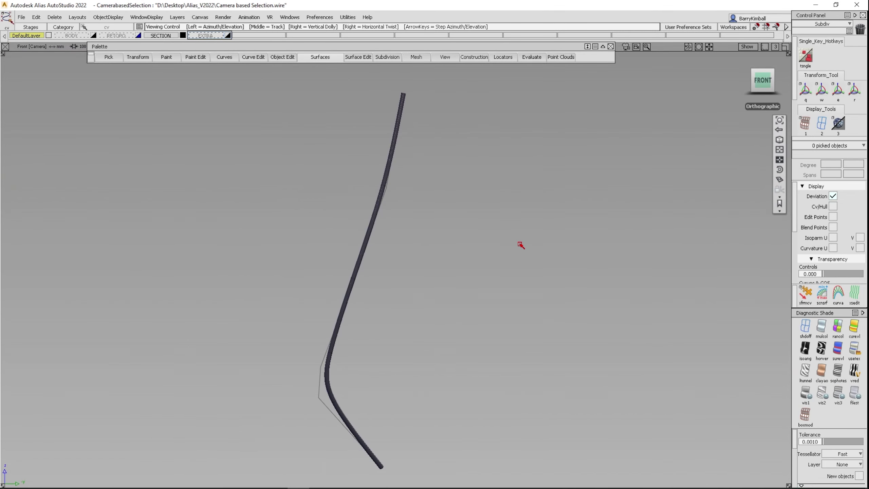
- Pick all objects on the SECTION layer, turn on their Cv/Hull display, and hide it again on the tube surfaces
ctrl+shift+drag(343, 353, 324, 385)
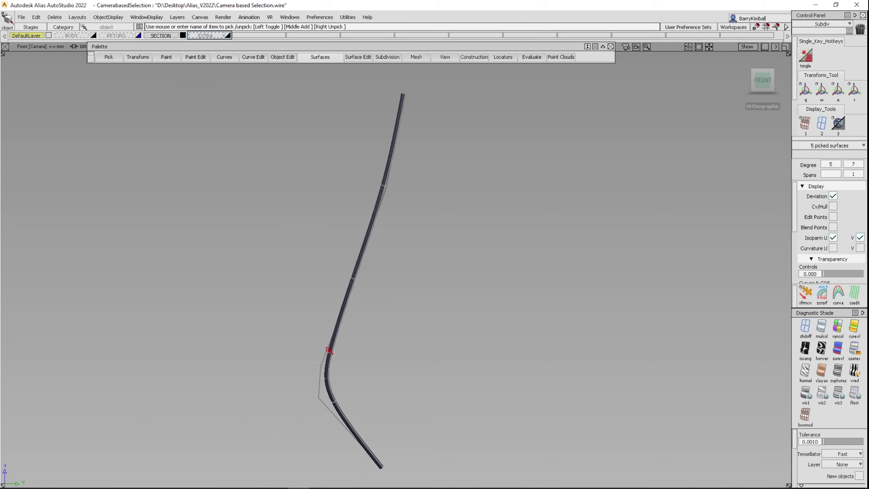
drag(321, 274, 315, 136)
right_click(160, 35)
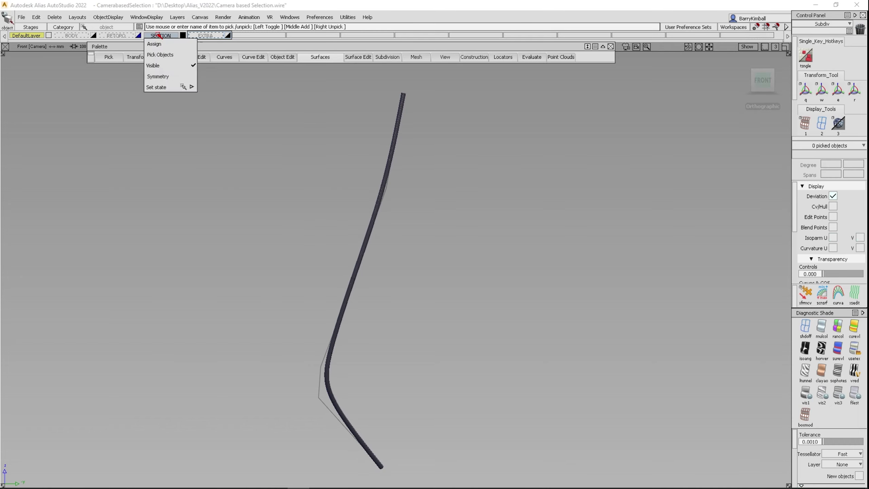
click(164, 55)
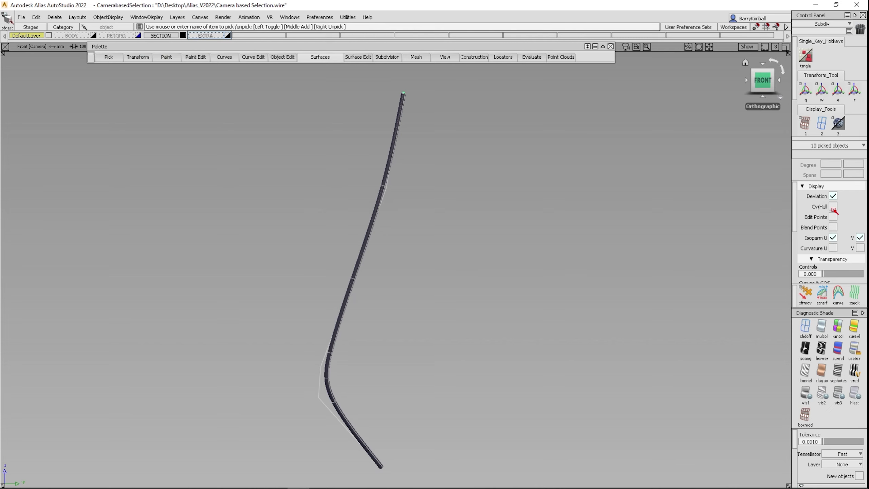
click(833, 207)
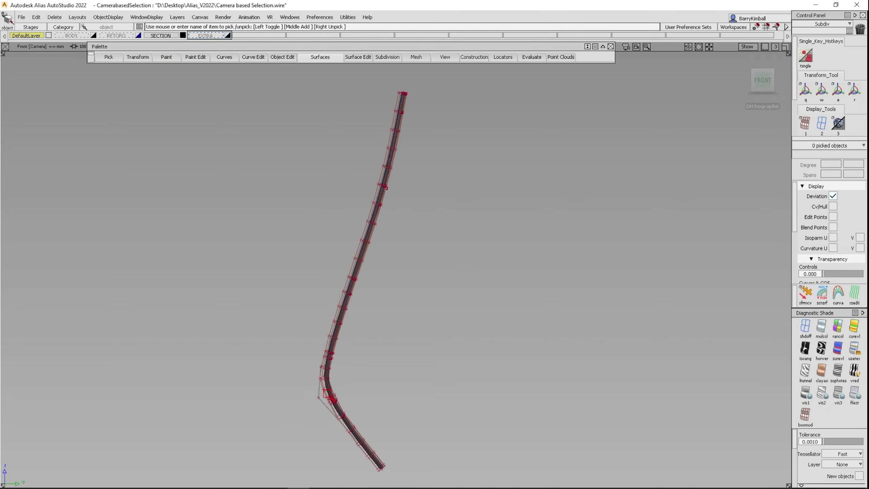
click(327, 398)
click(833, 207)
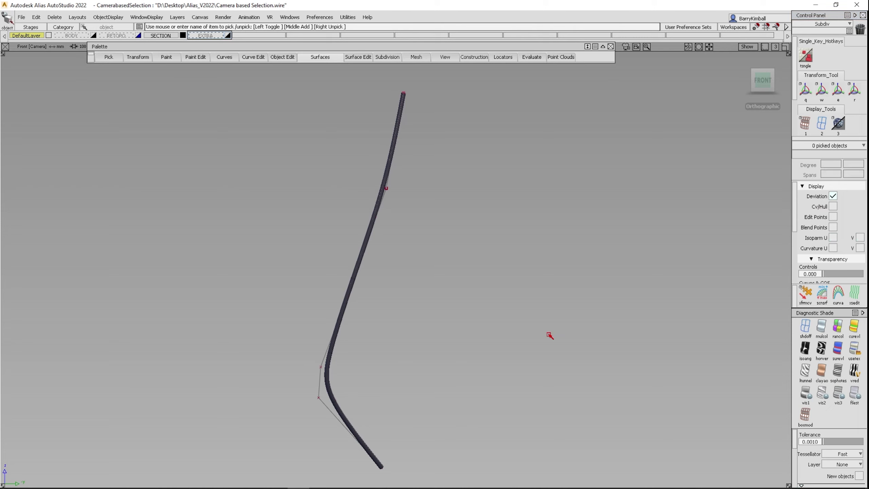
- Activate the Pencil tool and create the overlay canvas Overlay-1, fitted to the screen, with Create Variant enabled
click(167, 57)
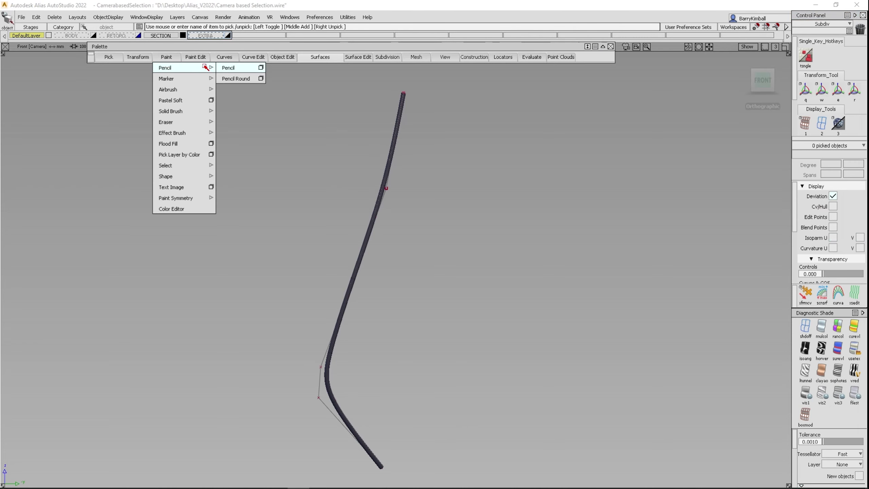
click(228, 68)
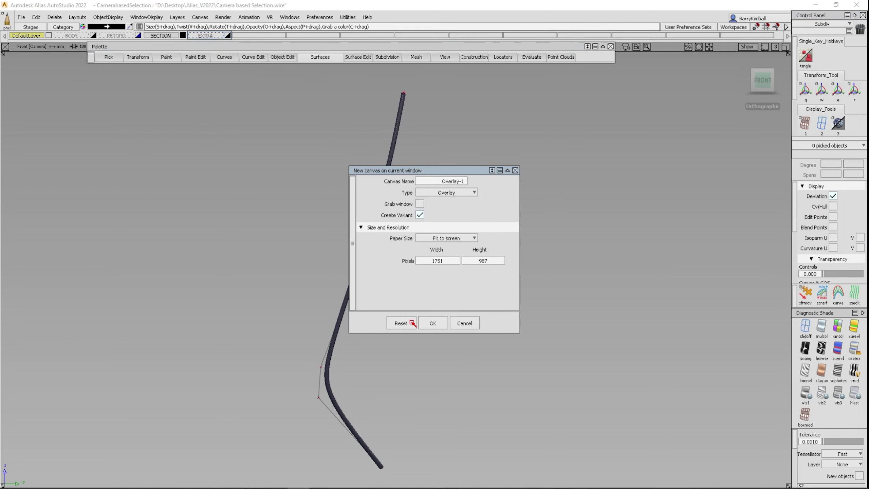
click(434, 329)
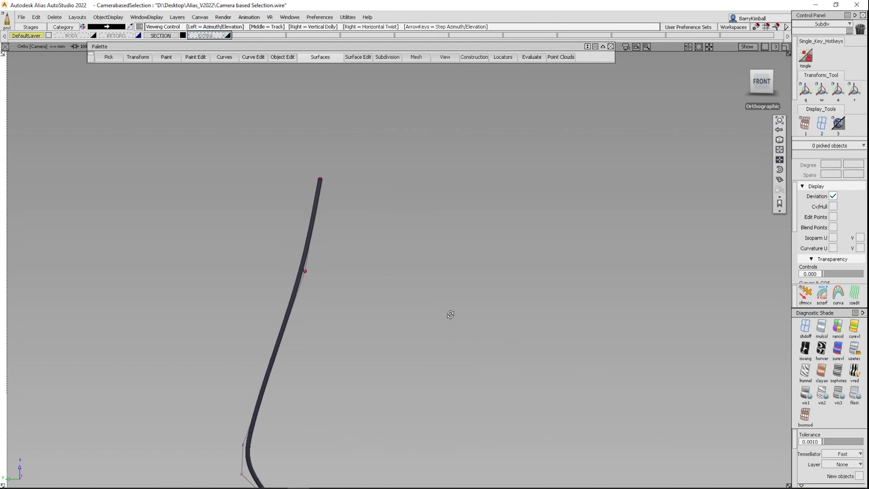
- Restore the MODEL#2 bookmark view of the car body
click(782, 206)
click(754, 238)
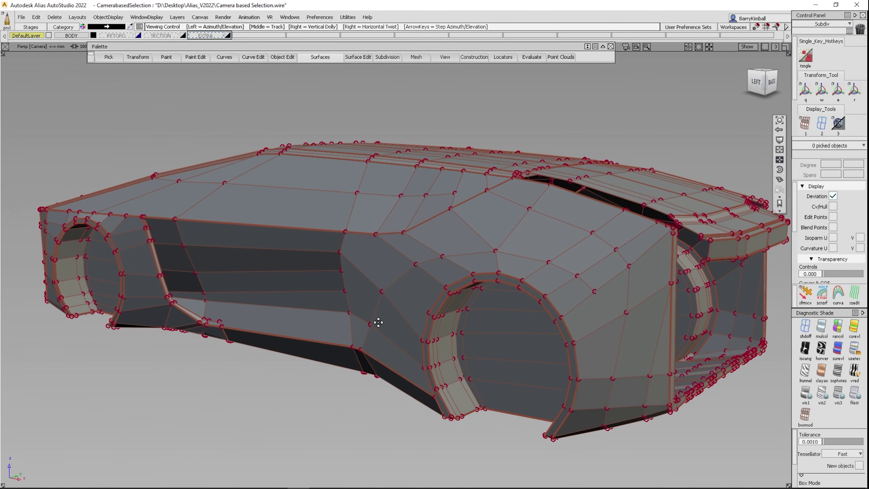
alt+shift+middle_drag(378, 322, 379, 294)
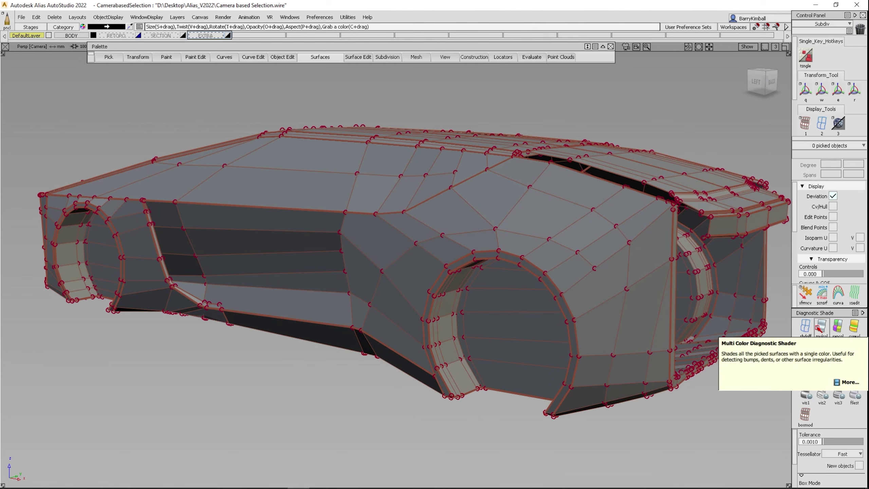
- Look up the Generally Useful Functions under Special in the Hotkeys/Menu Editor
click(319, 16)
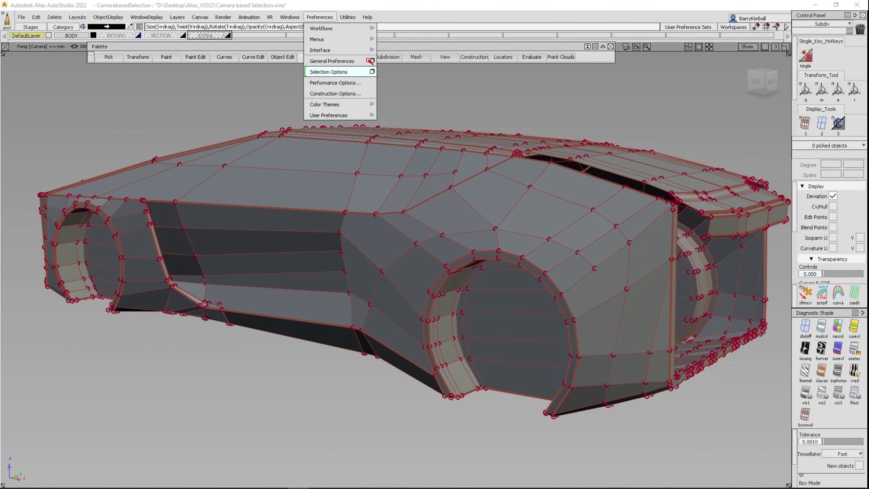
mouse_move(372, 50)
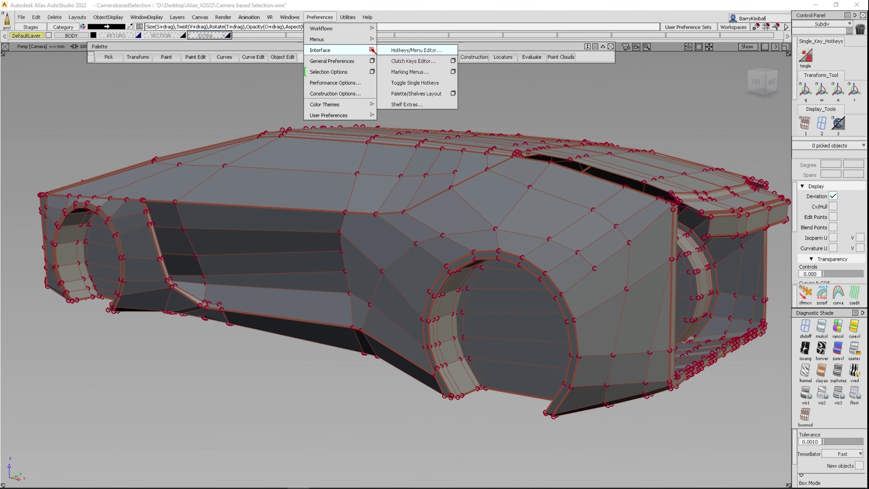
click(426, 51)
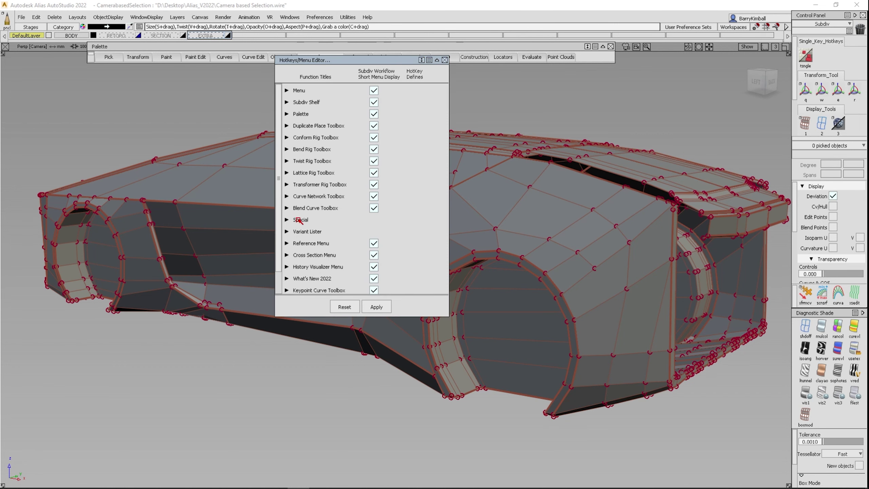
click(286, 220)
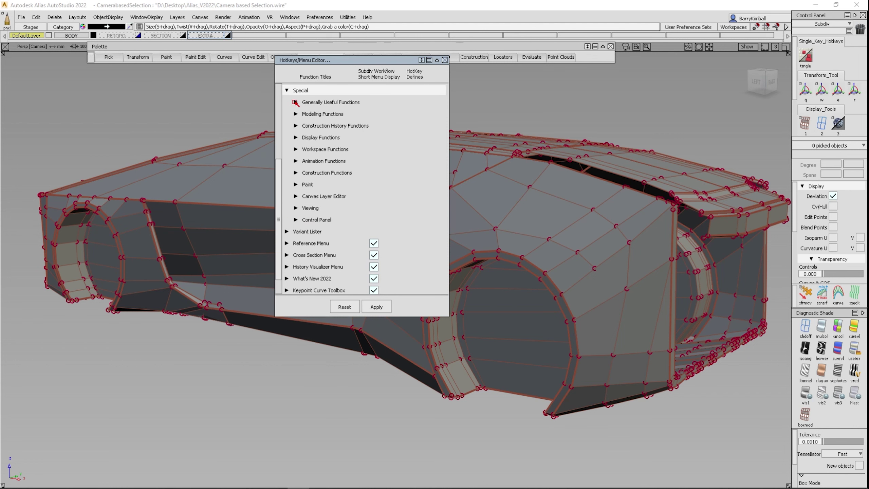
click(294, 102)
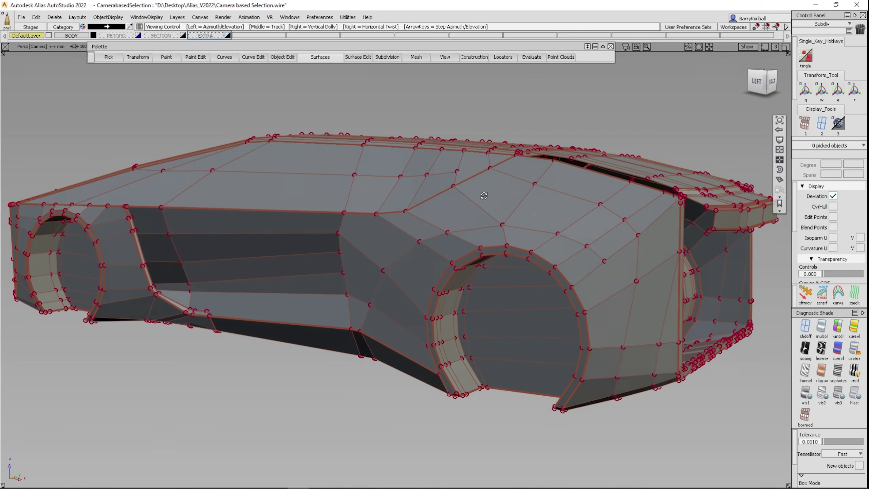
- Shade the car body smoothly with the Multi Color diagnostic shader
click(822, 350)
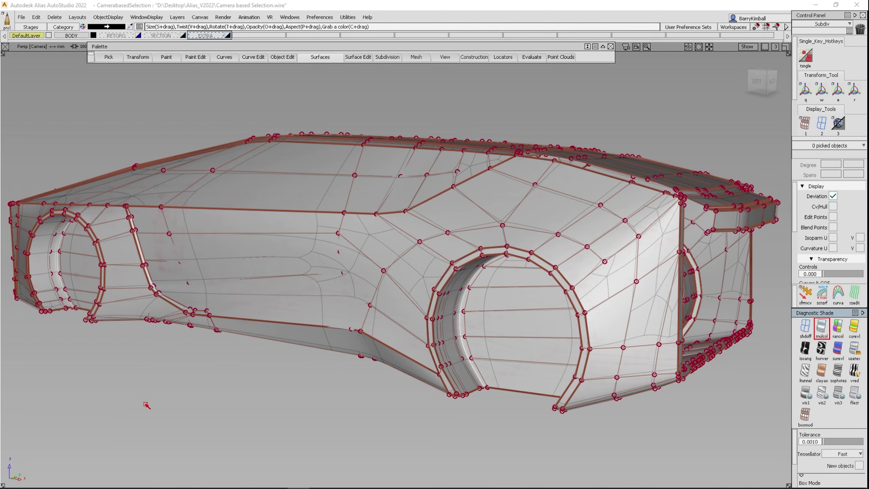
alt+shift+right_drag(246, 260, 246, 236)
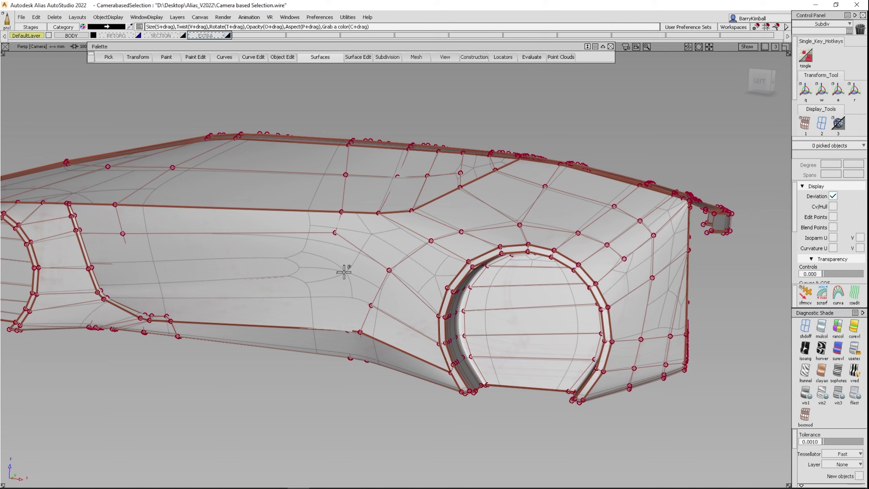
- Turn camera-based selection off, box-pick CVs ahead of the rear wheel arch, and inspect the picked points from behind
ctrl+shift+click(285, 245)
click(305, 247)
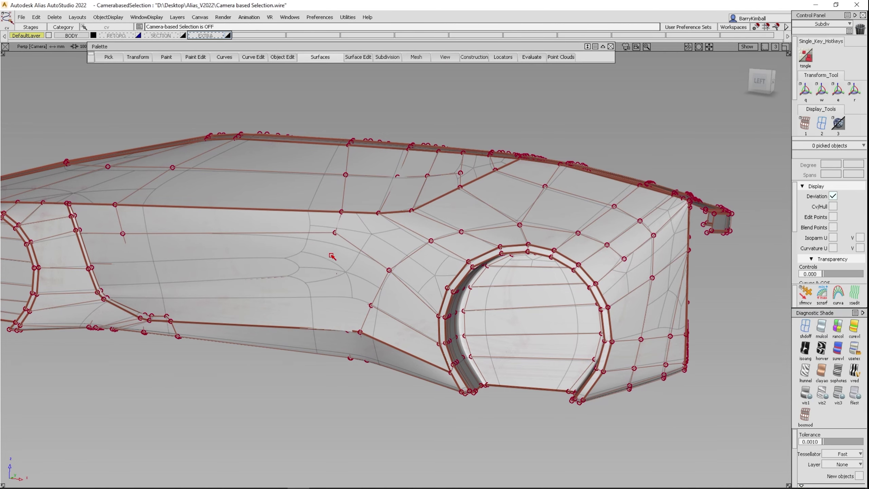
drag(371, 322, 564, 267)
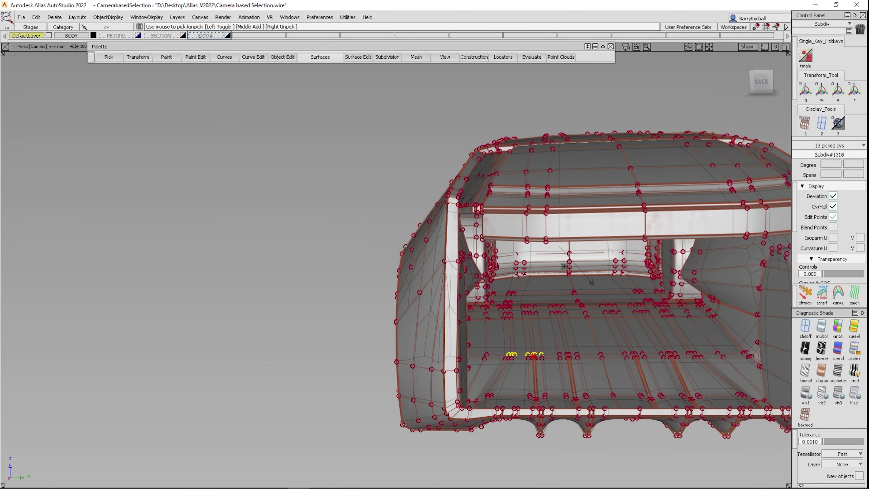
alt+shift+drag(590, 281, 376, 308)
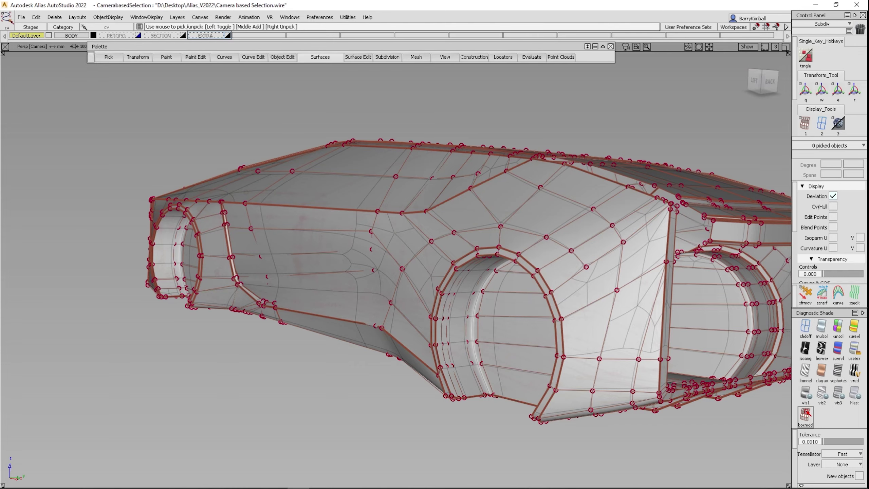
- Switch the subdivision body to box mode display and view its side
click(807, 415)
mouse_move(261, 274)
alt+shift+mouse_down()
mouse_move(474, 295)
mouse_move(436, 304)
alt+shift+mouse_up()
alt+shift+middle_drag(436, 304, 595, 266)
alt+shift+drag(466, 197, 447, 229)
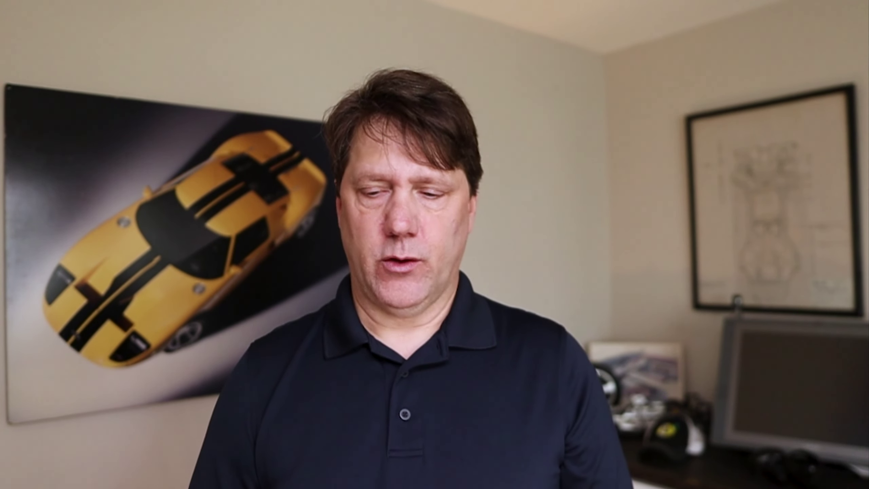
- Turn diagnostic shading off to display the car body as a wireframe
click(780, 205)
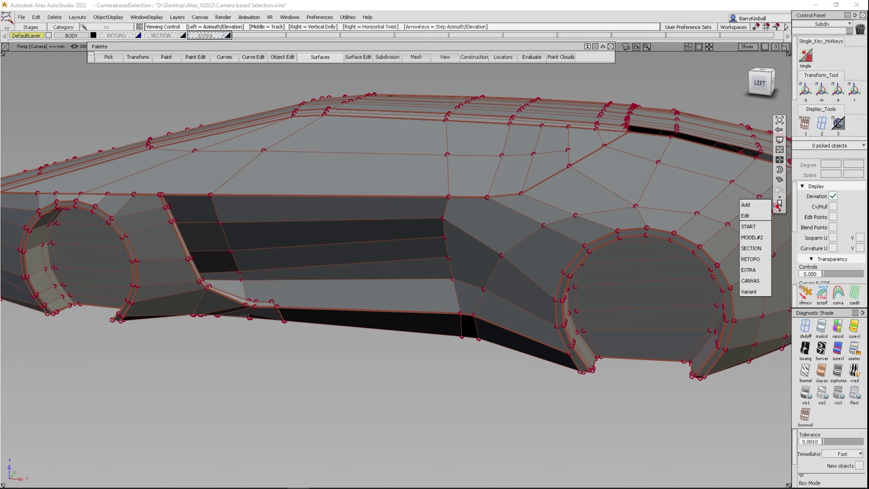
click(584, 224)
alt+shift+middle_drag(578, 226, 548, 209)
alt+shift+drag(404, 264, 431, 225)
alt+shift+right_drag(431, 225, 442, 244)
click(806, 328)
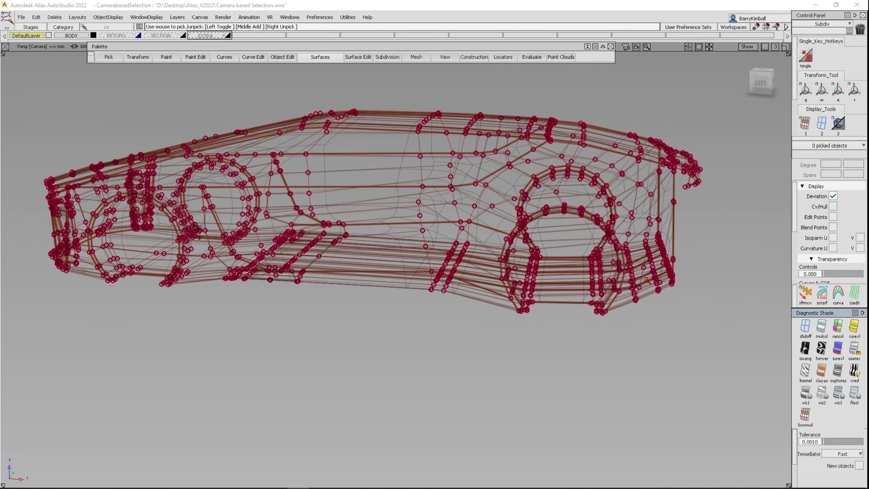
- Box-pick the wireframe CVs from the middle of the body side across the rear wheel arch
alt+shift+drag(433, 219, 413, 212)
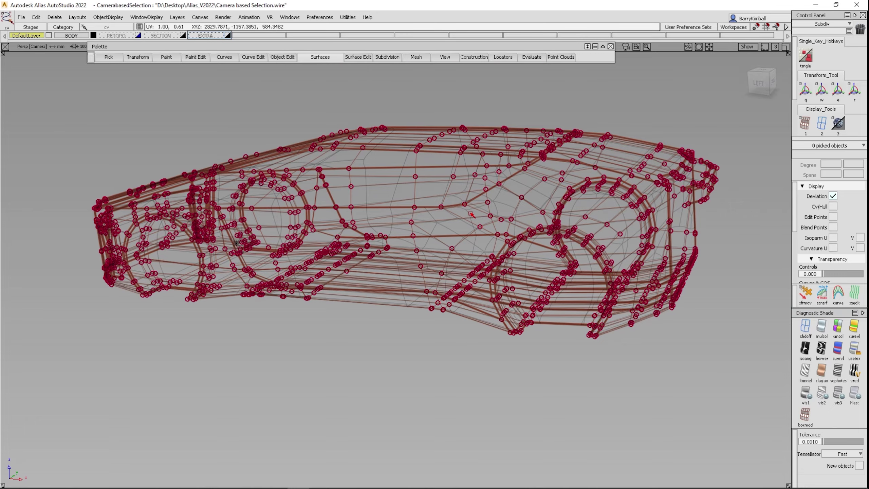
drag(581, 318, 581, 318)
alt+shift+drag(427, 308, 533, 281)
ctrl+shift+drag(421, 237, 422, 247)
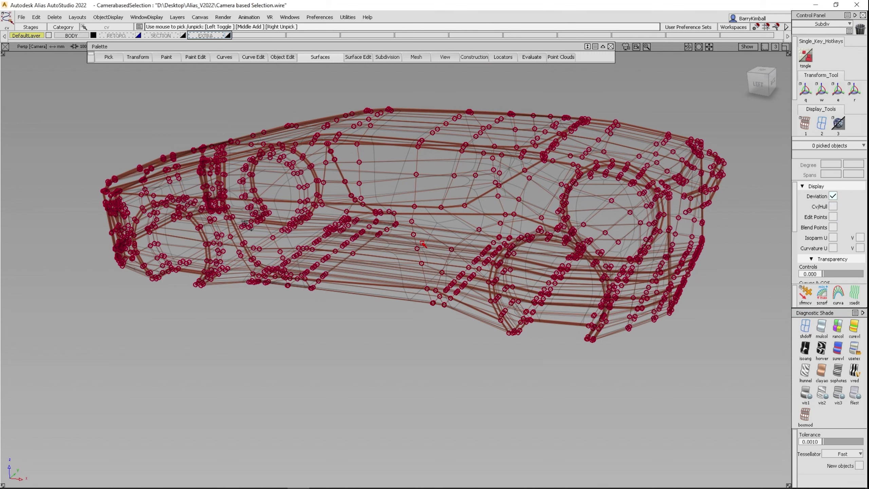
ctrl+shift+drag(423, 180, 445, 184)
drag(389, 160, 618, 375)
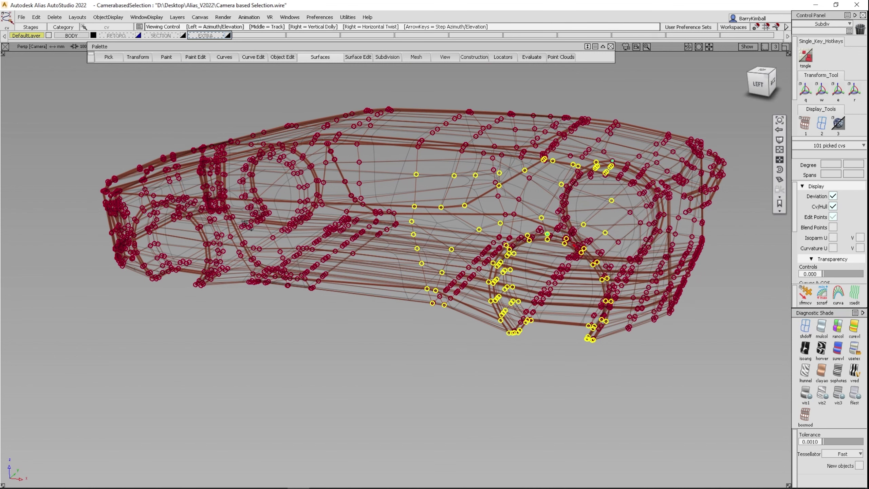
- Inspect the picked CVs from another angle and re-pick a smaller group ahead of the rear wheel arch
alt+shift+drag(533, 277, 699, 186)
alt+shift+drag(499, 245, 468, 229)
click(518, 255)
drag(544, 315, 600, 269)
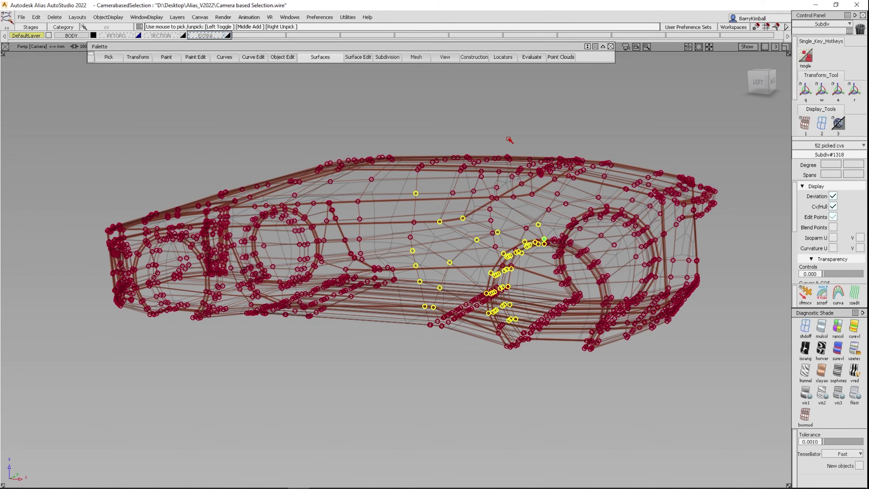
- Open the Selection Options to review the Camera-based Selection settings
click(318, 14)
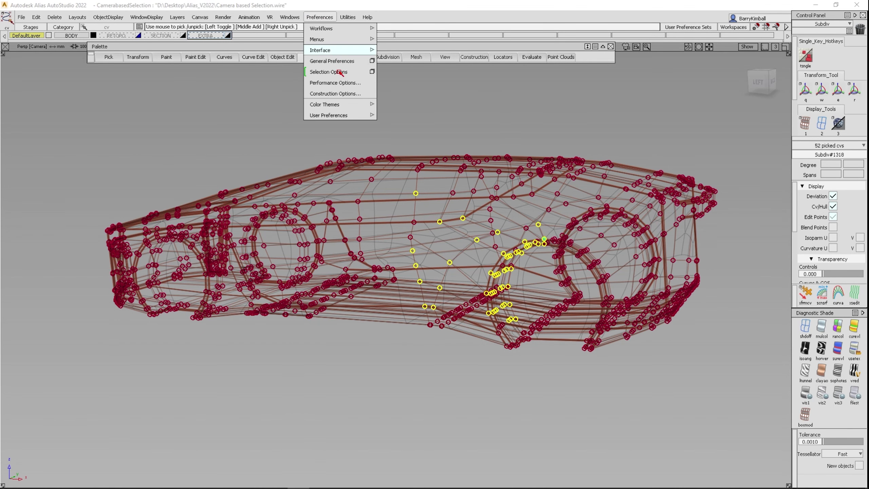
click(373, 70)
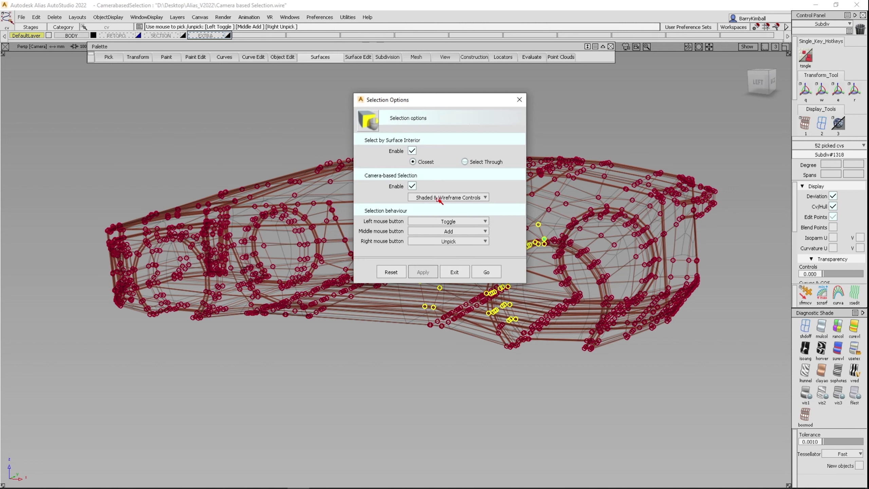
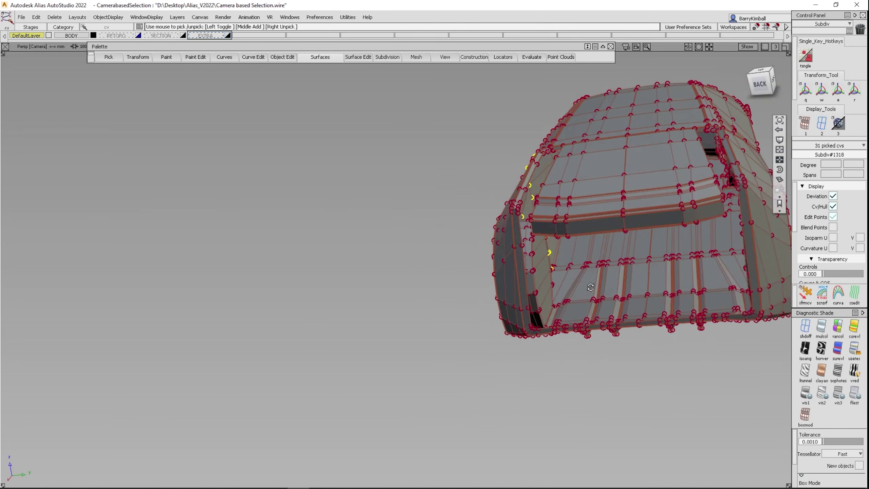
- Clear the CV pick on the car body and recall the EXTRA view bookmark
ctrl+shift+drag(328, 259, 323, 192)
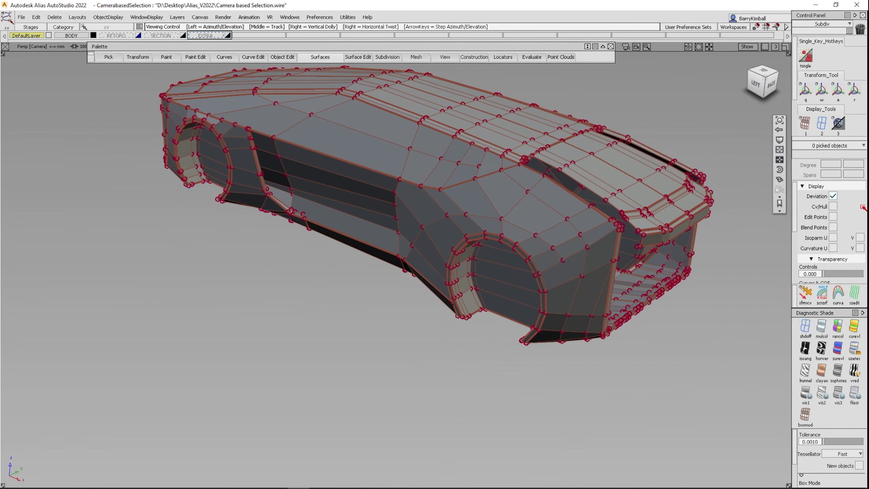
click(779, 205)
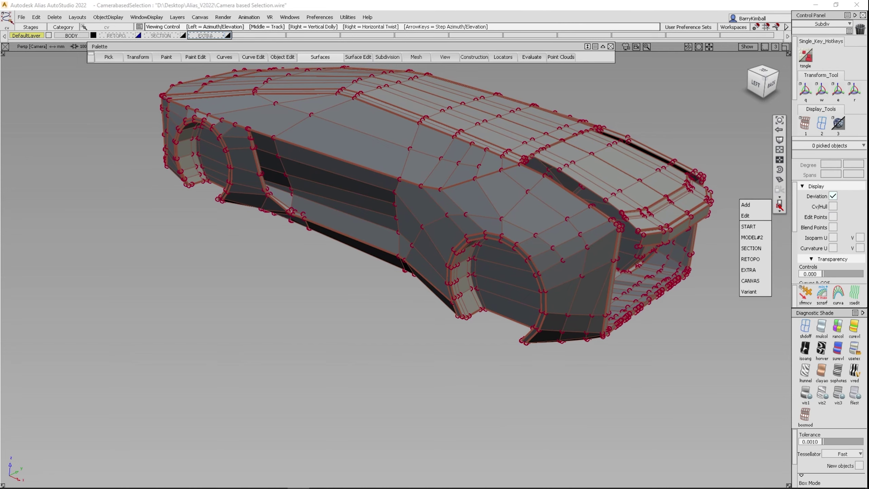
click(750, 269)
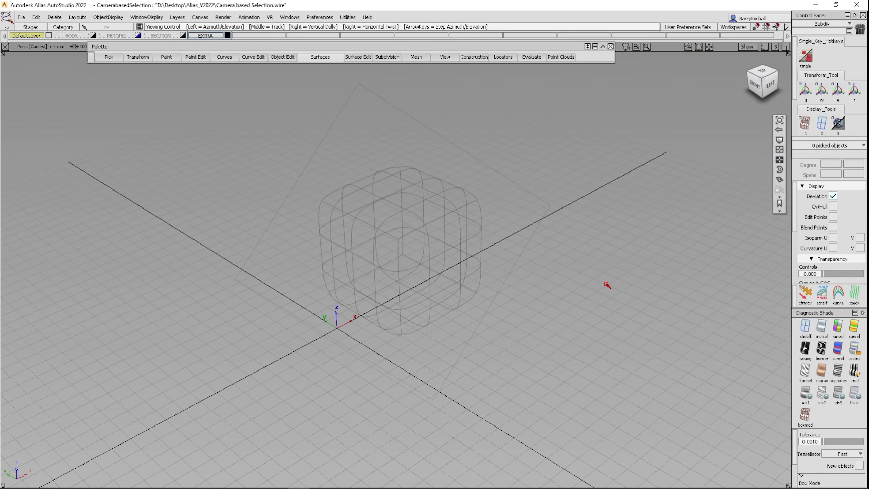
- Turn on the CV/Hull display for the plane and for the subdivision cube behind it
ctrl+shift+drag(367, 173, 358, 172)
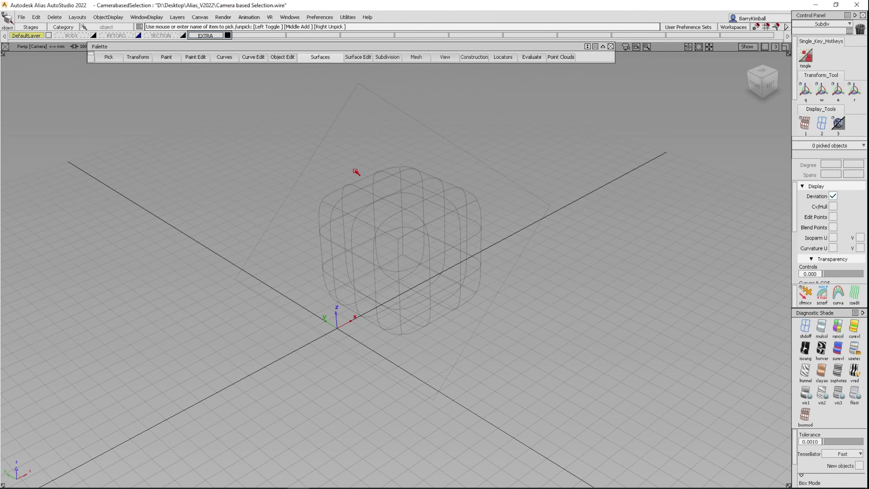
click(318, 165)
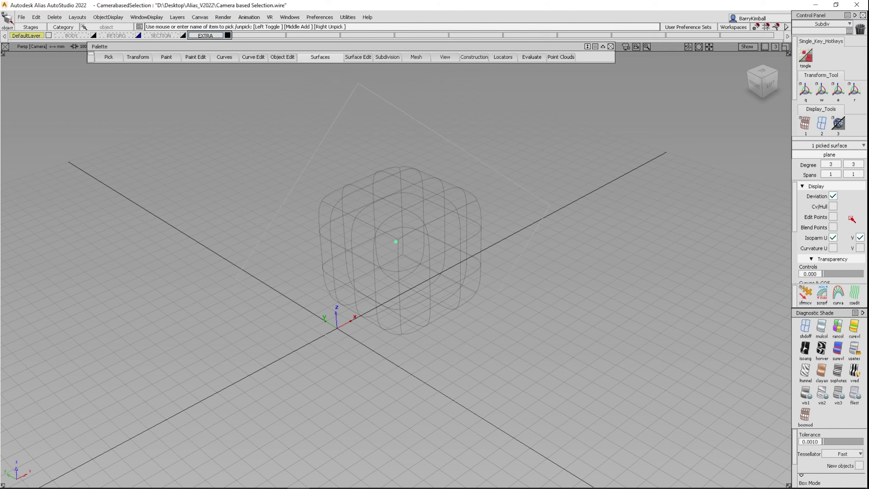
click(833, 206)
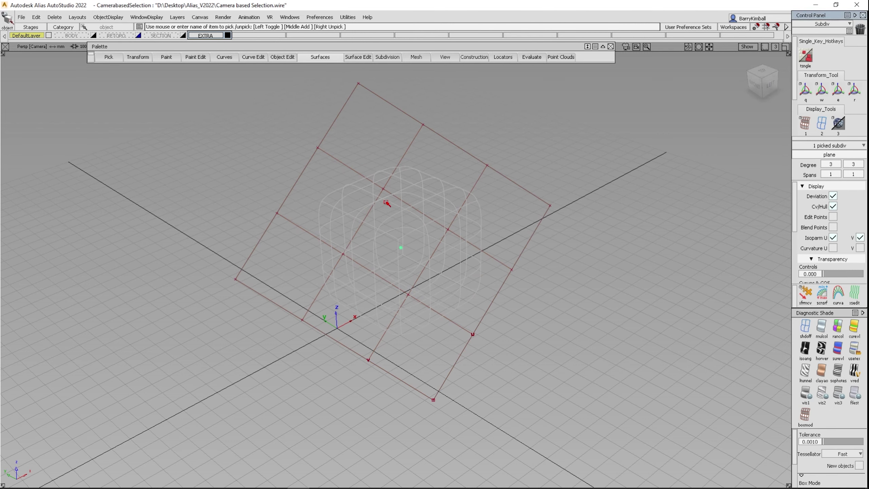
click(387, 196)
click(833, 206)
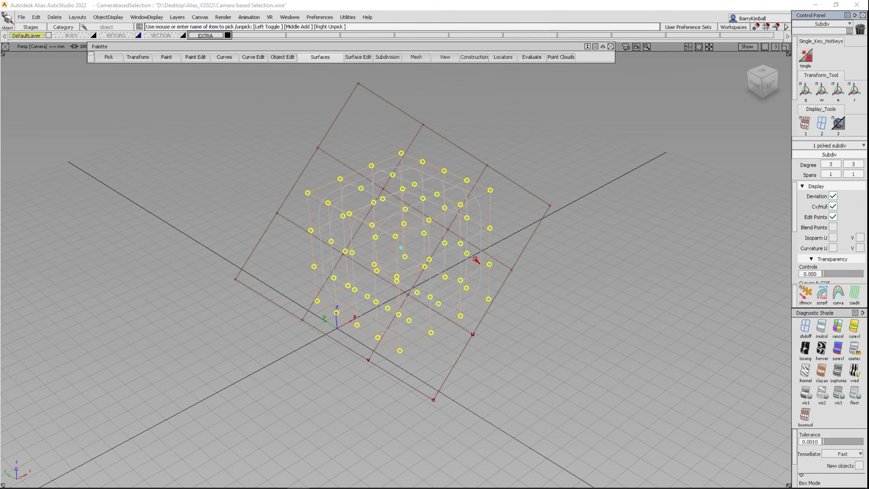
- Box-pick CVs across the wireframe plane and cube, and inspect the picked CVs from another angle
ctrl+shift+drag(480, 298, 475, 239)
mouse_move(397, 249)
alt+shift+mouse_down()
mouse_move(403, 202)
mouse_move(406, 235)
mouse_move(386, 254)
alt+shift+mouse_up()
ctrl+shift+drag(227, 156, 260, 158)
drag(218, 109, 590, 403)
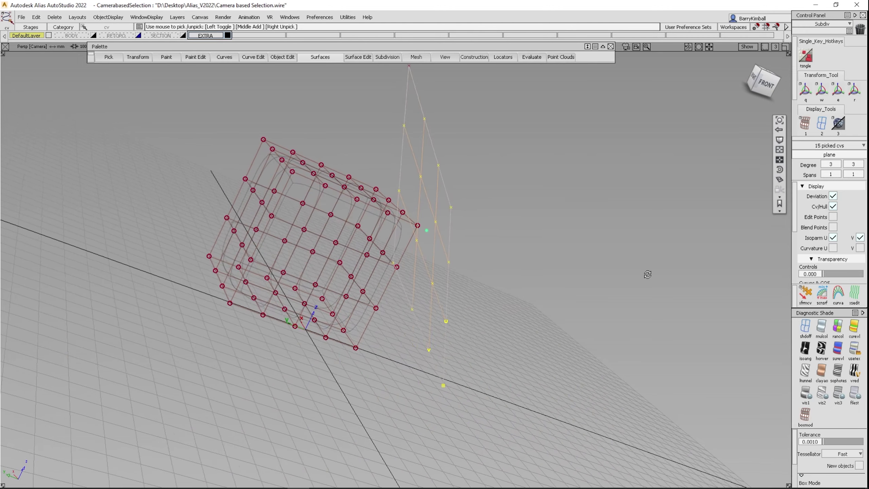
alt+shift+drag(665, 274, 519, 348)
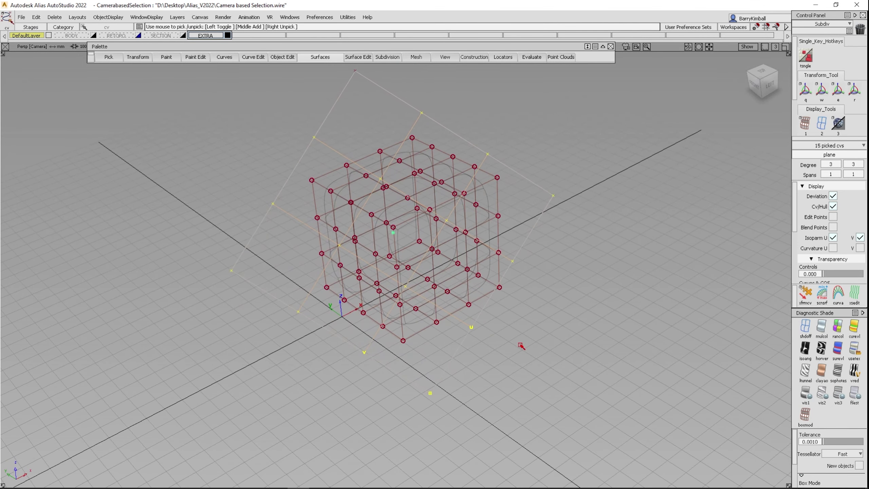
- Clear the CV pick and examine how the plane covers the cube in Multi Color shading
ctrl+shift+drag(482, 272, 778, 309)
click(822, 326)
alt+shift+drag(410, 313, 433, 371)
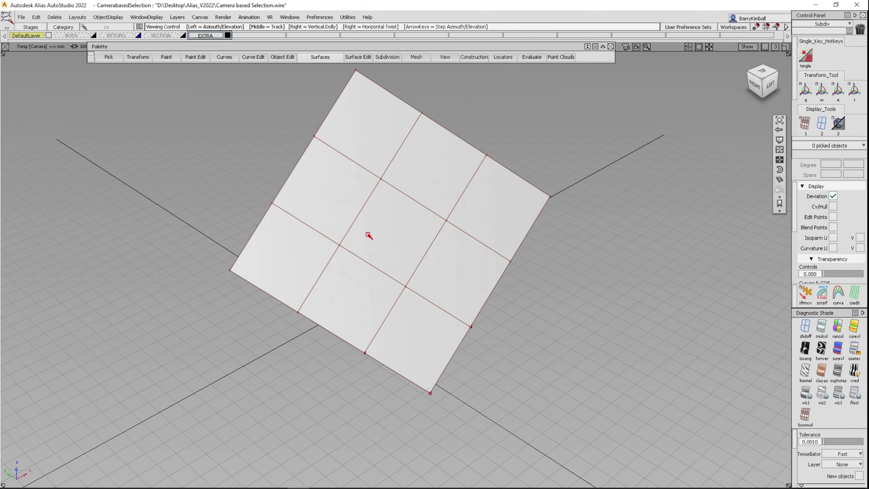
mouse_move(362, 314)
alt+shift+mouse_down()
mouse_move(355, 284)
mouse_move(420, 299)
alt+shift+mouse_up()
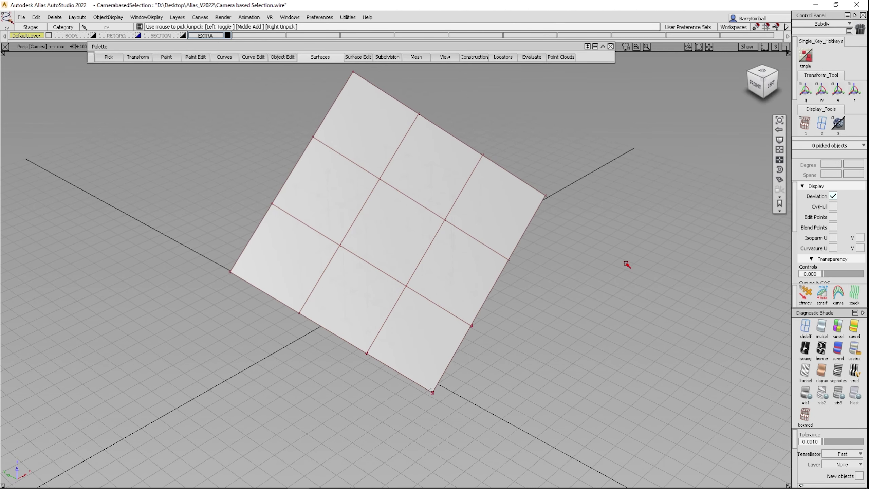
- Turn diagnostic shading off, hide all control displays, and turn on CV/Hull only for the near body-side subdiv
click(806, 328)
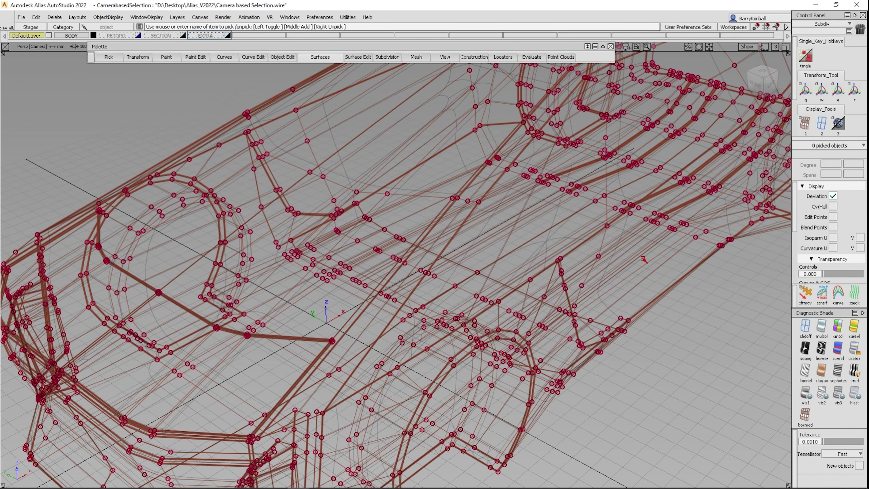
key(1)
ctrl+shift+drag(638, 209, 648, 246)
alt+shift+drag(600, 303, 643, 243)
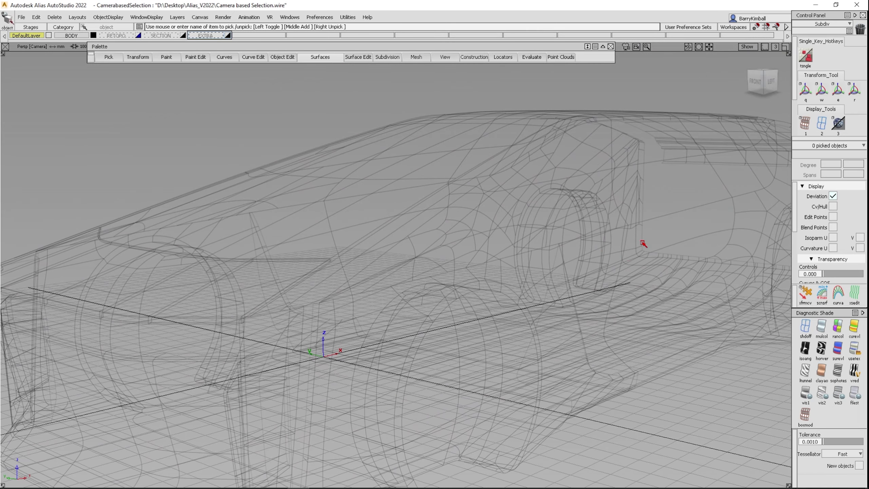
click(661, 220)
click(832, 206)
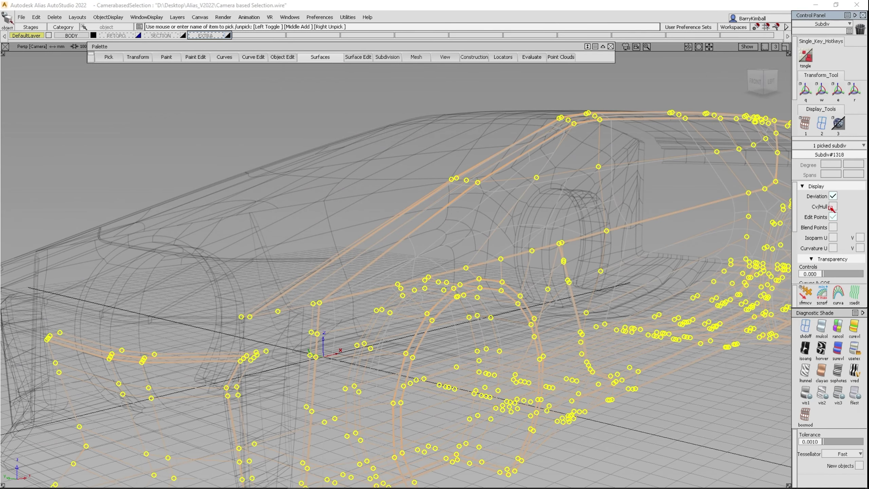
click(752, 72)
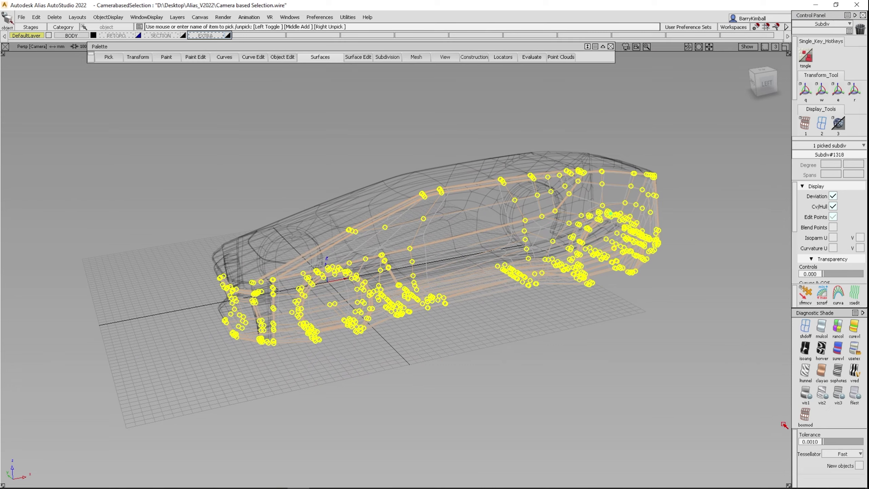
- Examine the near body side's control cage in Box Mode shading from the side and the rear
mouse_move(677, 312)
alt+shift+mouse_down()
mouse_move(535, 326)
mouse_move(340, 294)
alt+shift+mouse_up()
scroll(340, 293, up, 10)
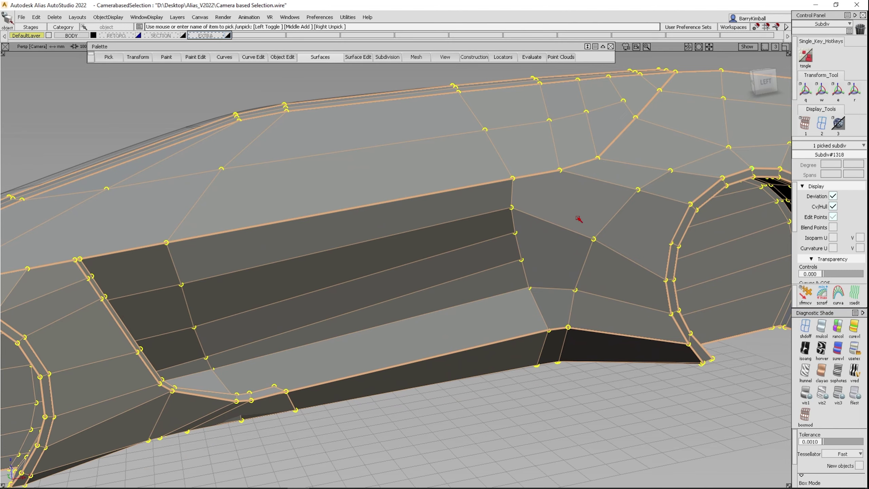
alt+shift+drag(654, 213, 553, 198)
alt+shift+middle_drag(425, 176, 188, 259)
alt+shift+drag(659, 150, 478, 236)
alt+shift+right_drag(477, 236, 524, 216)
alt+shift+middle_drag(506, 192, 503, 226)
alt+shift+drag(502, 225, 554, 161)
- Compare the body side's surface patches in Random Color shading with its Box Mode display
click(839, 328)
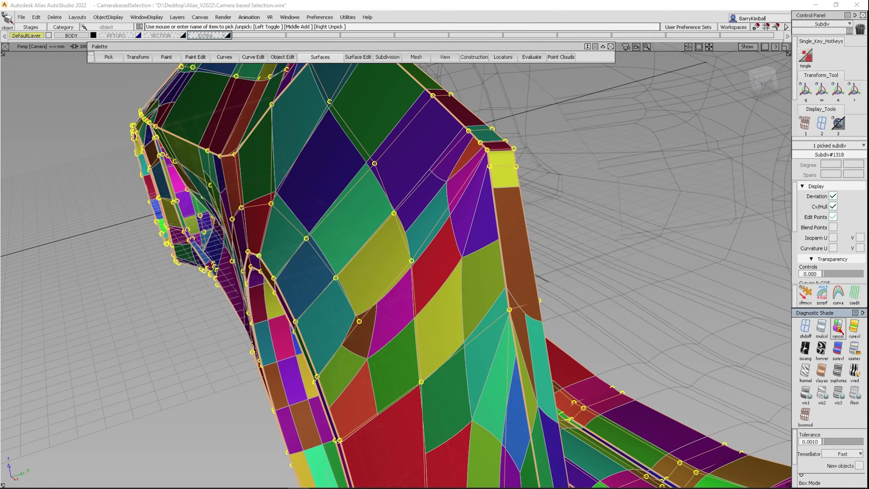
mouse_move(650, 274)
alt+shift+mouse_down()
mouse_move(444, 199)
mouse_move(533, 202)
mouse_move(348, 195)
mouse_move(381, 172)
mouse_move(445, 192)
alt+shift+mouse_up()
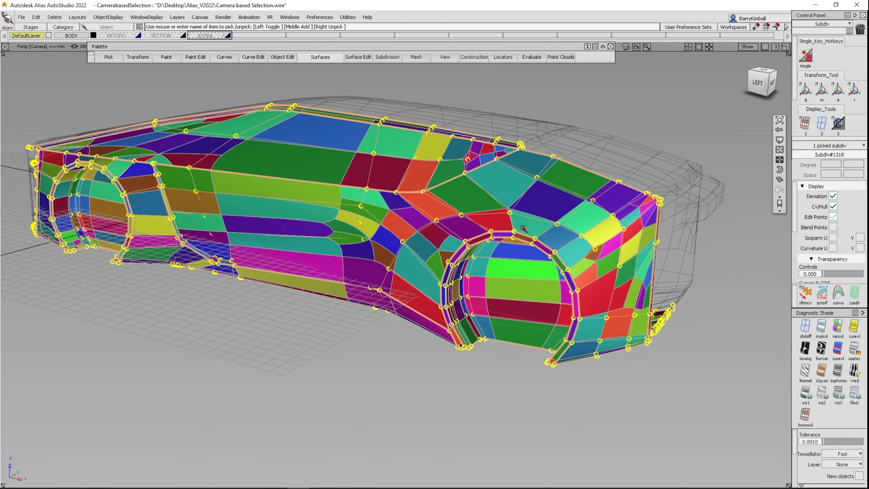
click(803, 416)
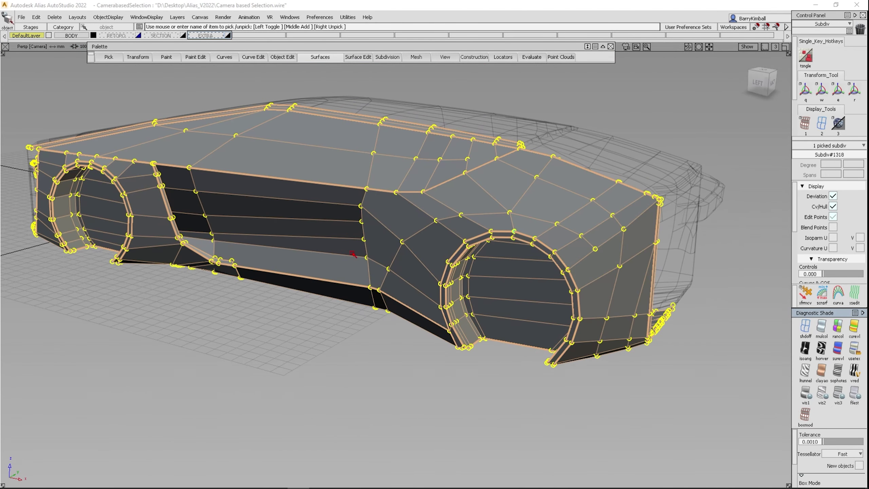
- Isolate the RETOPO layer and move its body-side subdiv upward
click(343, 144)
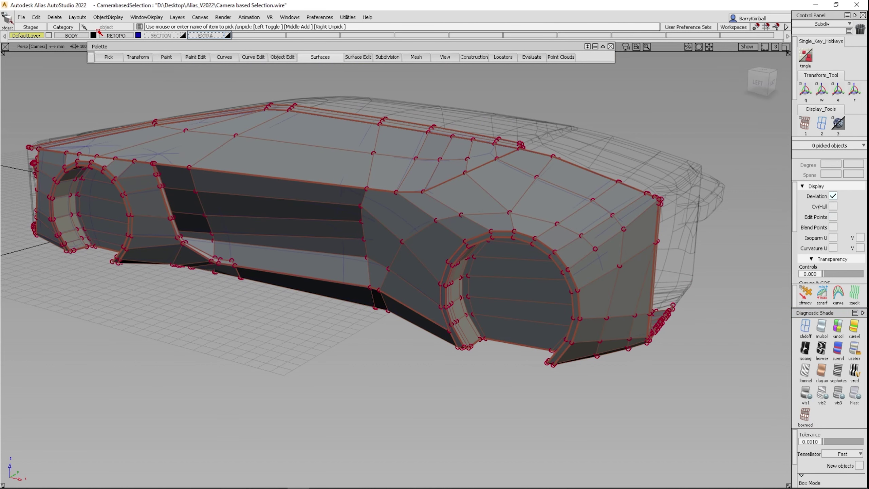
key(w)
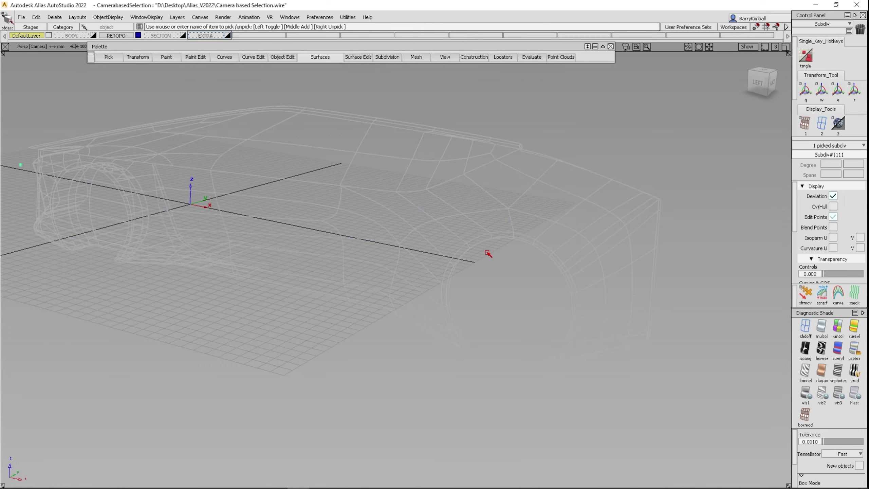
drag(437, 381, 557, 40)
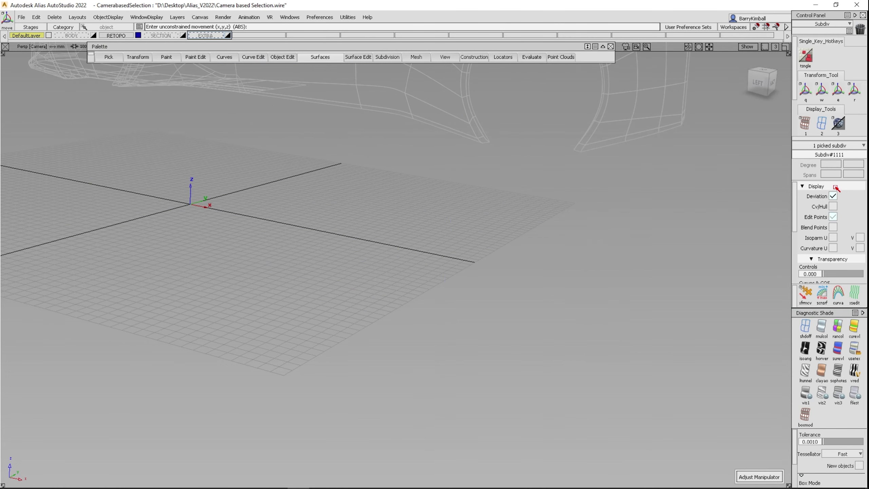
- Show the raised body side's CVs and hull alongside the BODY layer, and shade it in Box Mode
click(831, 205)
alt+shift+middle_drag(422, 301, 440, 472)
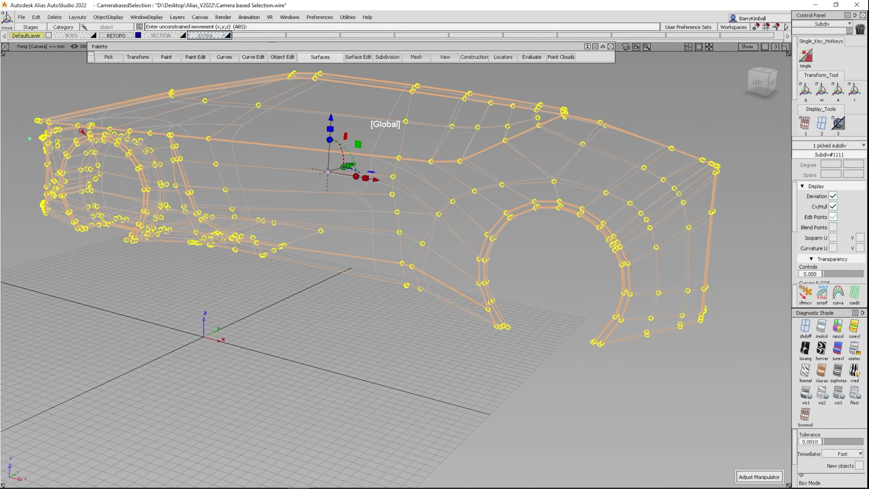
click(94, 34)
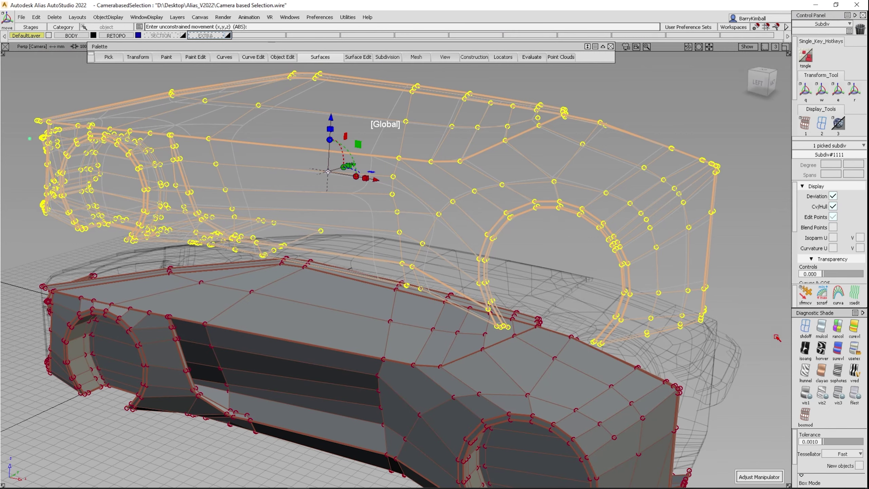
click(807, 409)
mouse_move(411, 329)
ctrl+shift+mouse_down()
mouse_move(414, 253)
mouse_move(582, 146)
ctrl+shift+mouse_up()
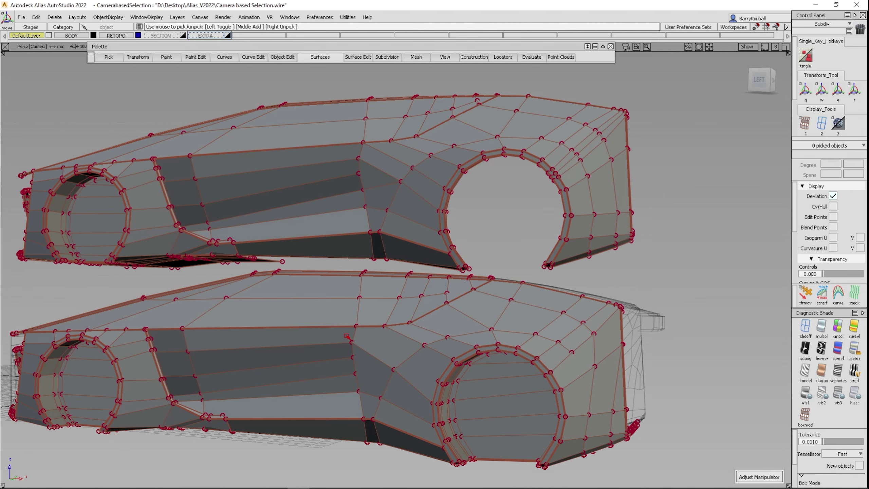
- Shade both body sides in Random Color and compare their patch layouts between the wheel arches
click(839, 326)
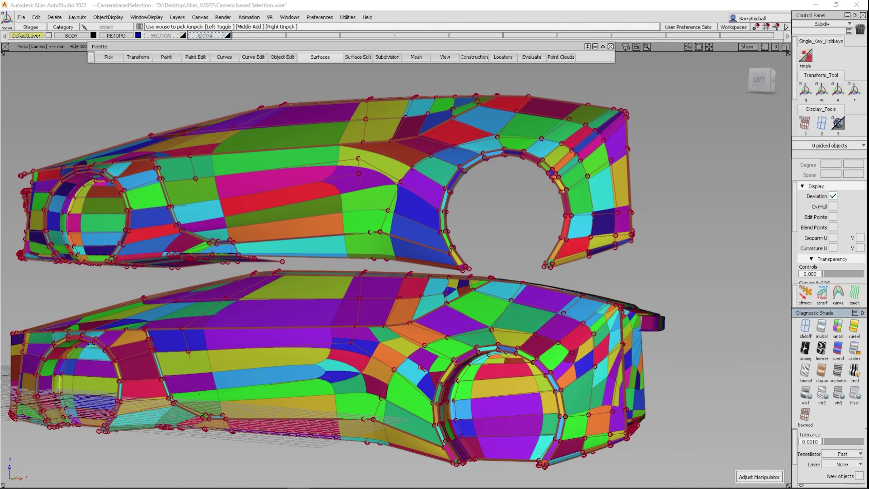
alt+shift+drag(421, 367, 441, 338)
alt+shift+right_drag(363, 240, 410, 235)
alt+shift+middle_drag(420, 241, 512, 259)
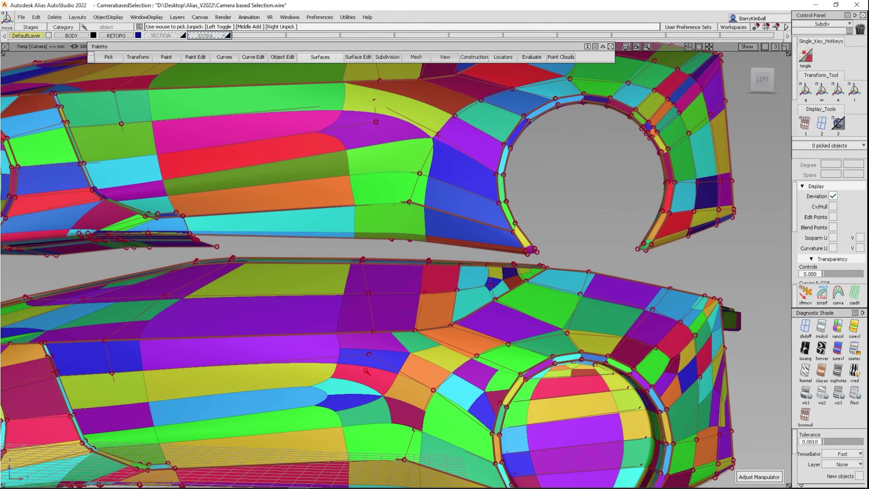
alt+shift+right_drag(443, 123, 416, 141)
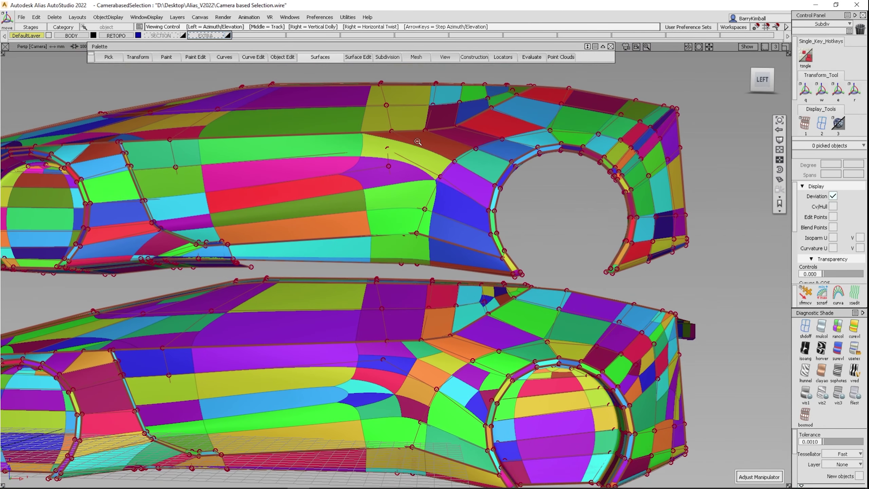
alt+shift+drag(270, 212, 281, 223)
alt+shift+middle_drag(281, 223, 436, 198)
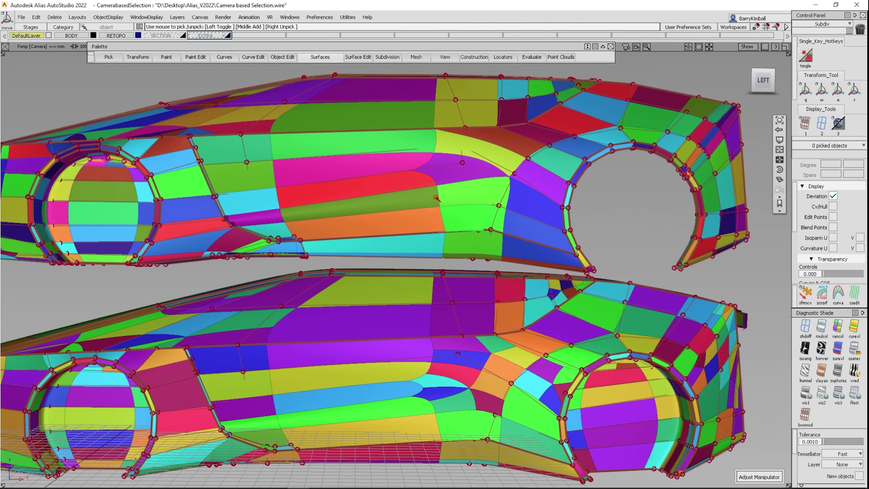
- Display both body sides in Hardware Shade and compare their reflections from the side and the rear
click(119, 13)
mouse_move(136, 17)
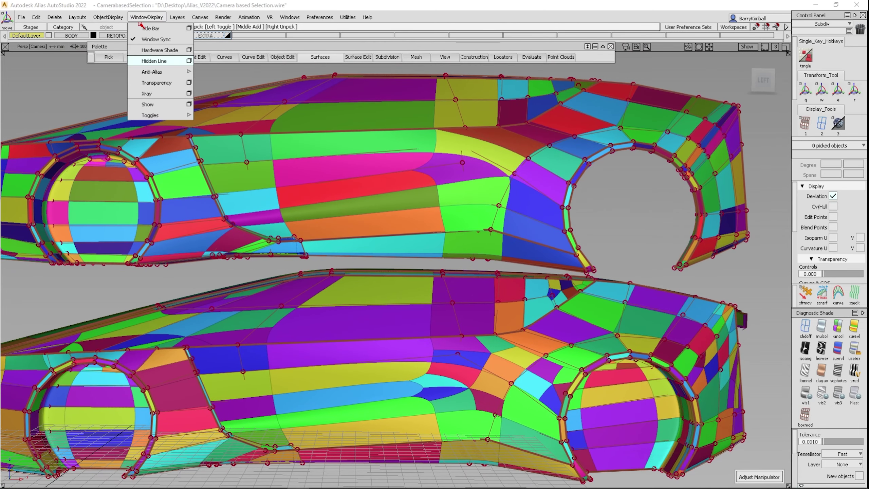
click(145, 49)
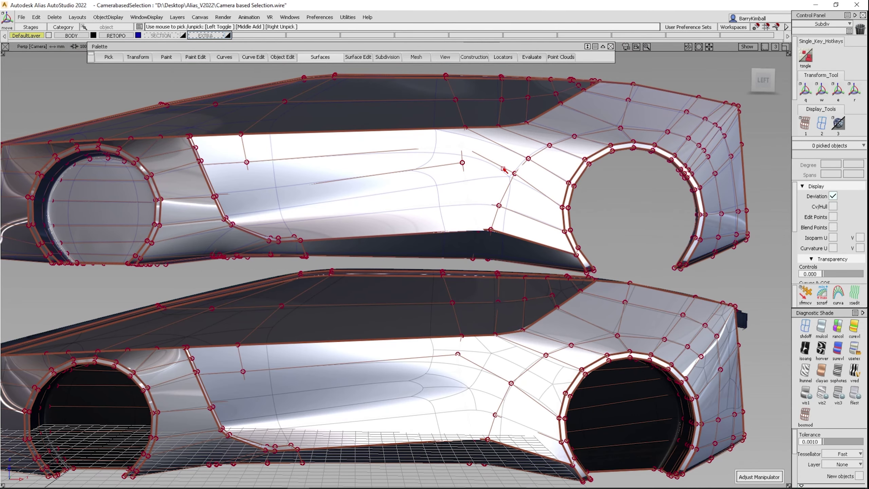
mouse_move(471, 183)
alt+shift+mouse_down()
mouse_move(394, 254)
mouse_move(402, 281)
mouse_move(432, 266)
mouse_move(434, 247)
mouse_move(434, 298)
mouse_move(433, 255)
mouse_move(327, 248)
mouse_move(340, 179)
mouse_move(357, 229)
alt+shift+mouse_up()
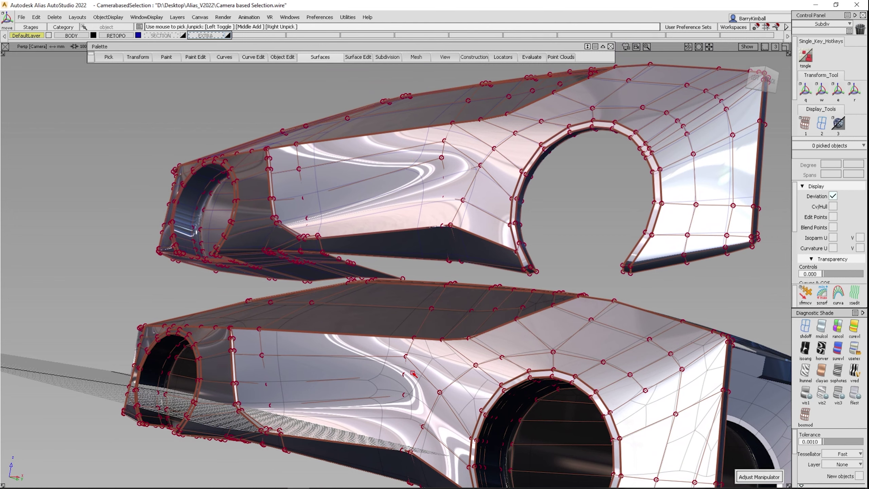
- Apply Horizontal/Vertical stripe shading to both body sides and compare the highlight flow along the doors
click(822, 349)
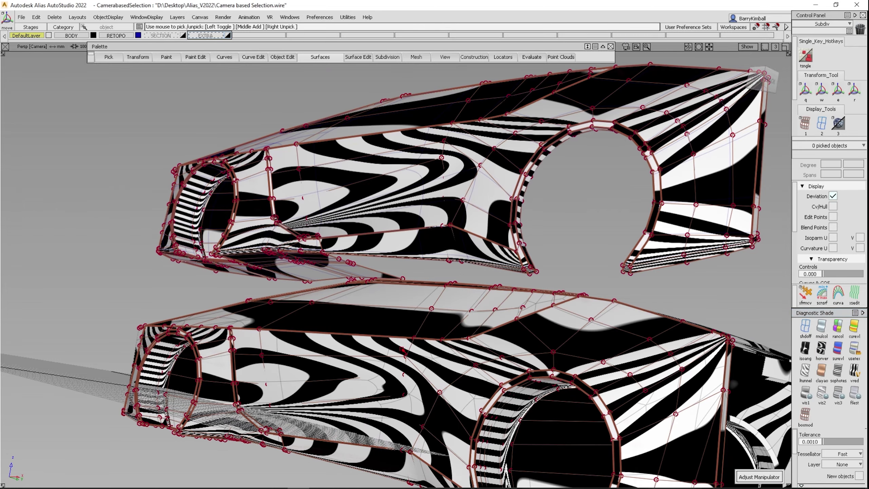
alt+shift+drag(403, 350, 437, 359)
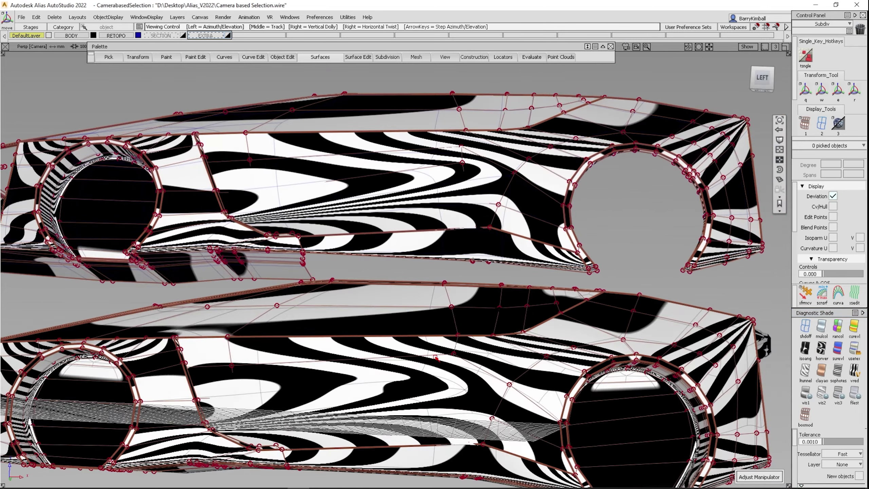
alt+shift+right_drag(434, 354, 437, 344)
alt+shift+middle_drag(444, 368, 429, 297)
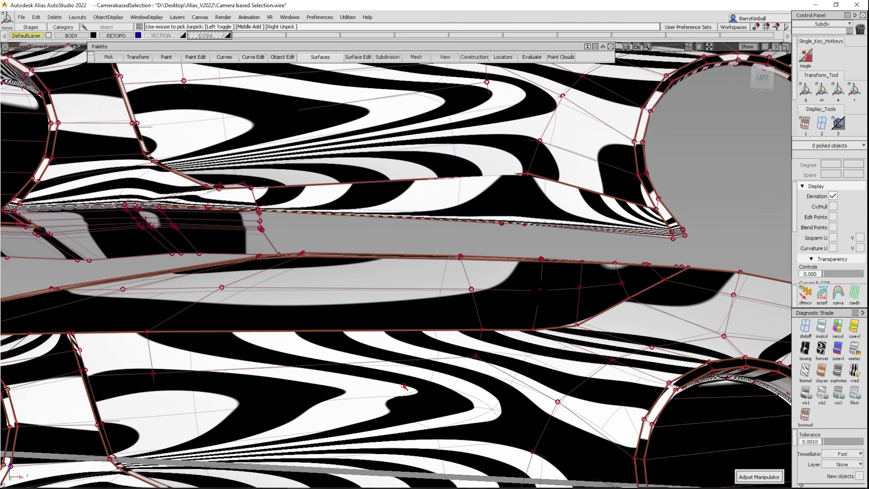
alt+shift+middle_drag(414, 121, 408, 183)
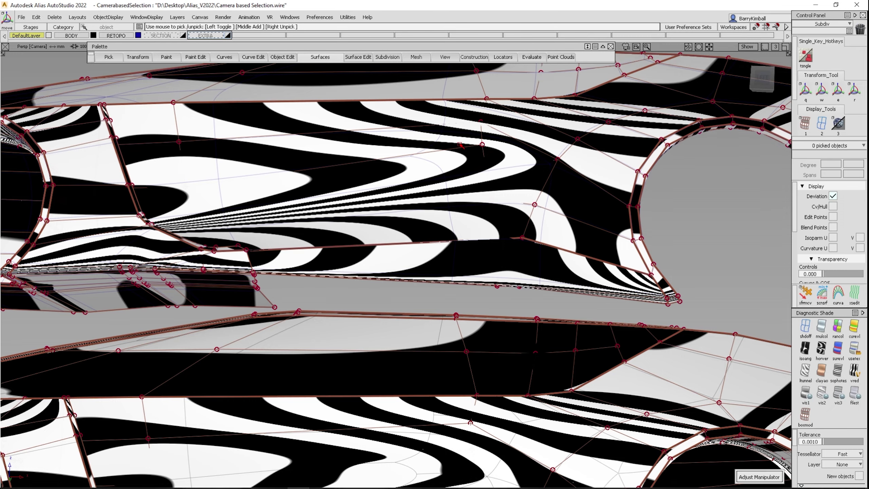
alt+shift+right_drag(449, 147, 445, 205)
alt+shift+drag(445, 205, 301, 195)
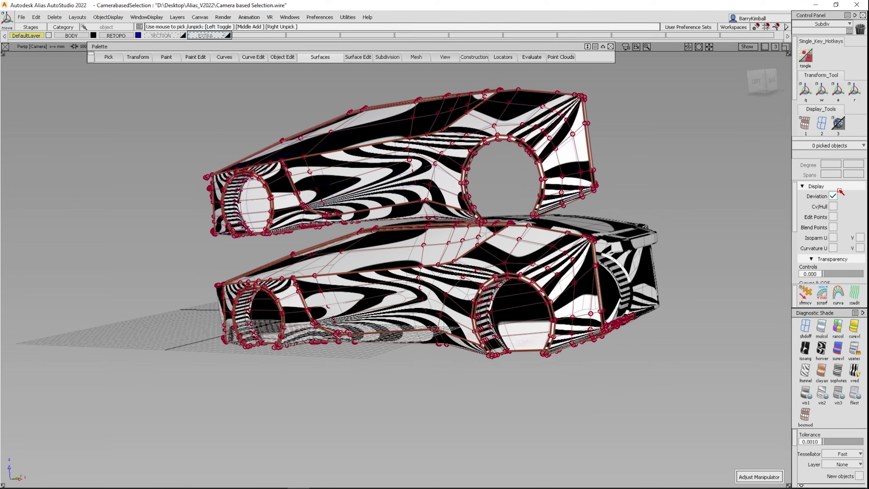
- Recall the CANVAS view bookmark to show the Camera Based Selection notes
click(779, 205)
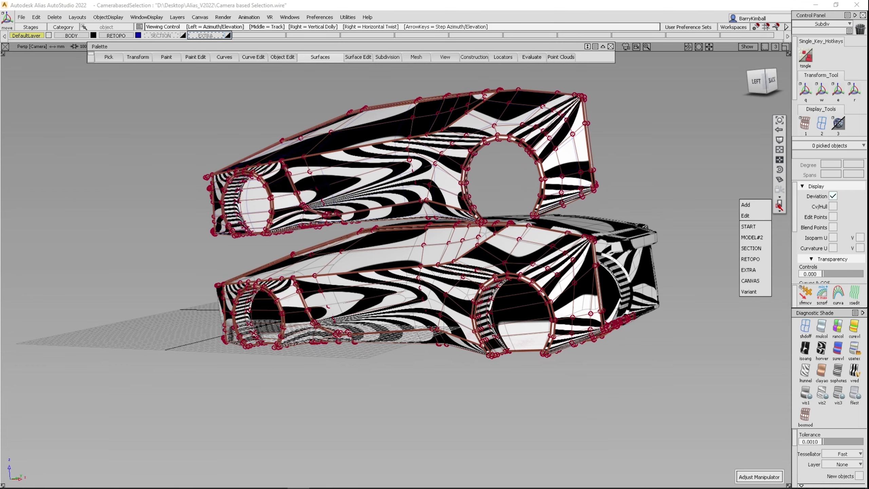
click(749, 281)
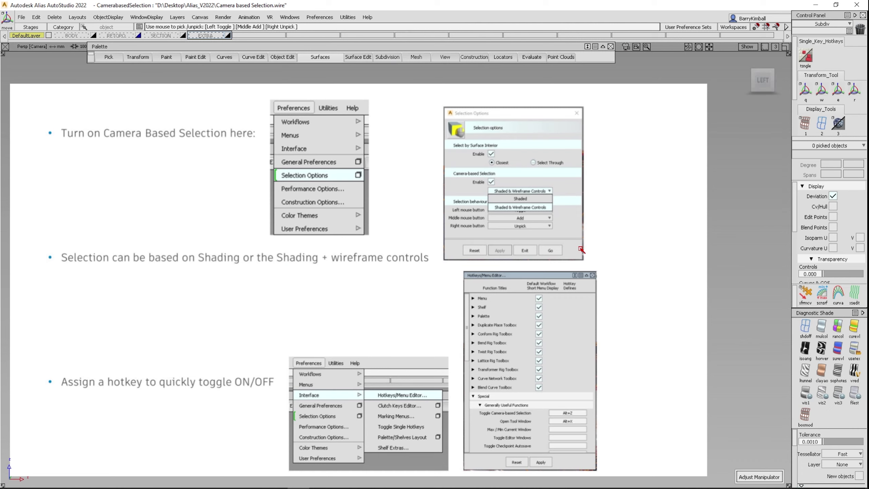